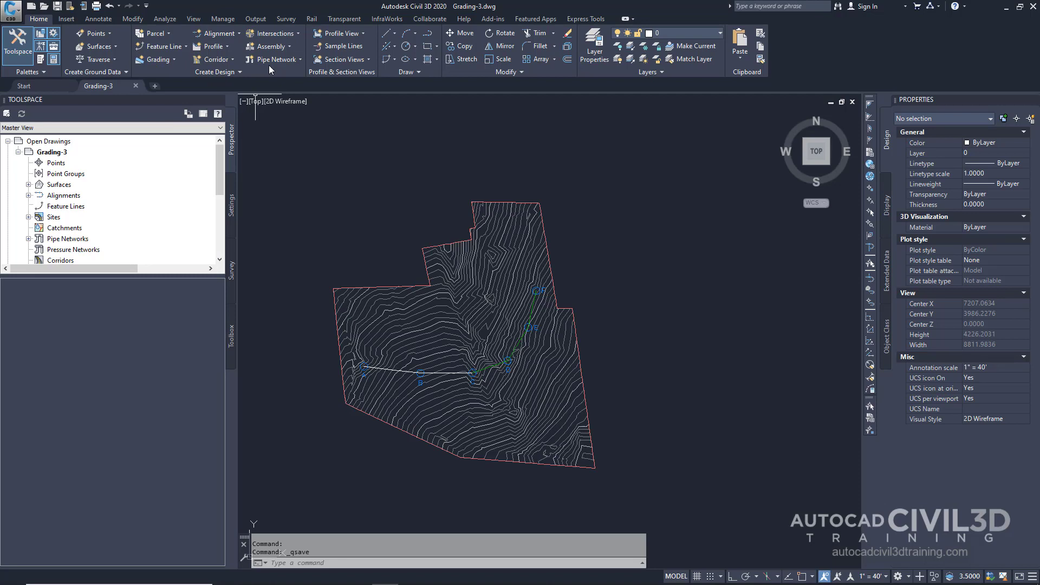
Open the Grading Creation Tools palette from the Home tab's Grading dropdown
left_click(173, 60)
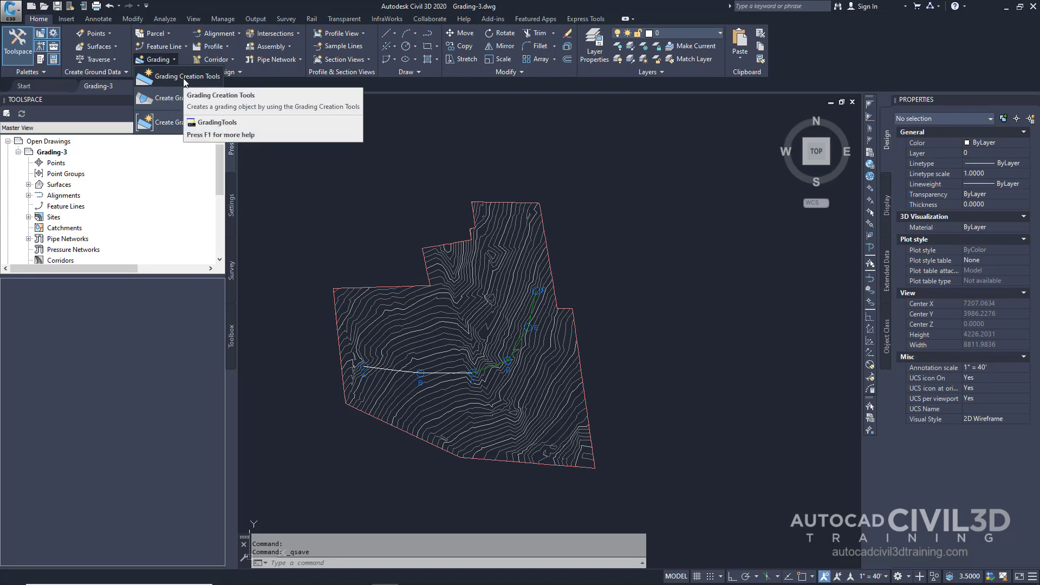
left_click(183, 78)
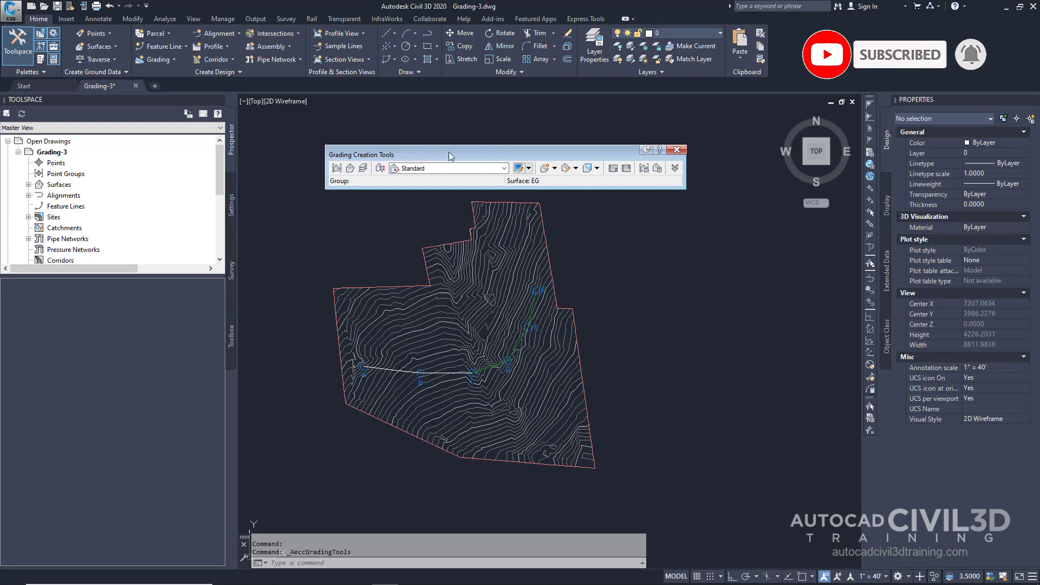
Create grading group 'Ditch Drainage' with an automatic Standard-style surface and EG as volume base
left_click(337, 168)
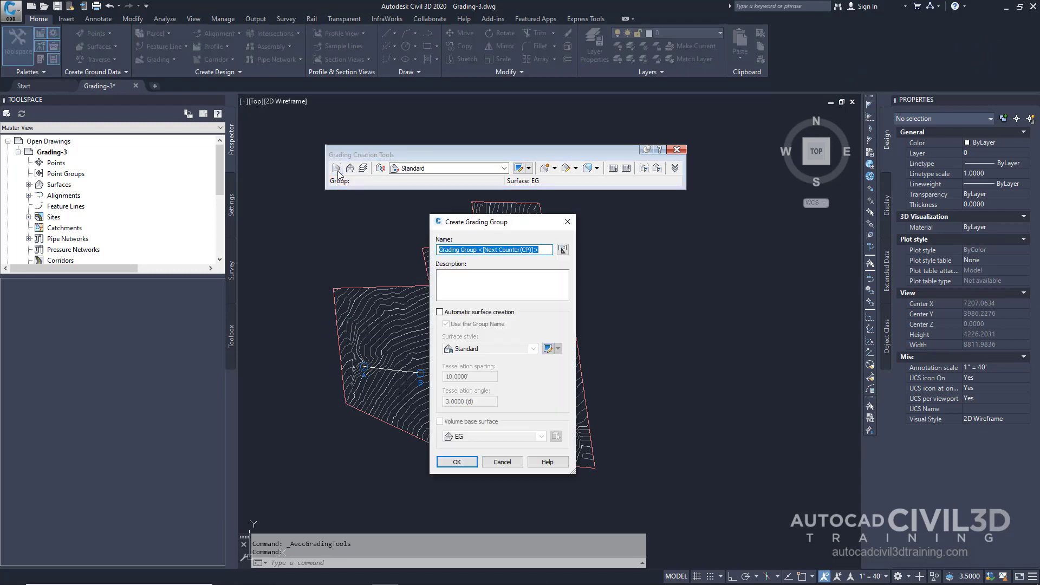
left_click_drag(505, 226, 503, 140)
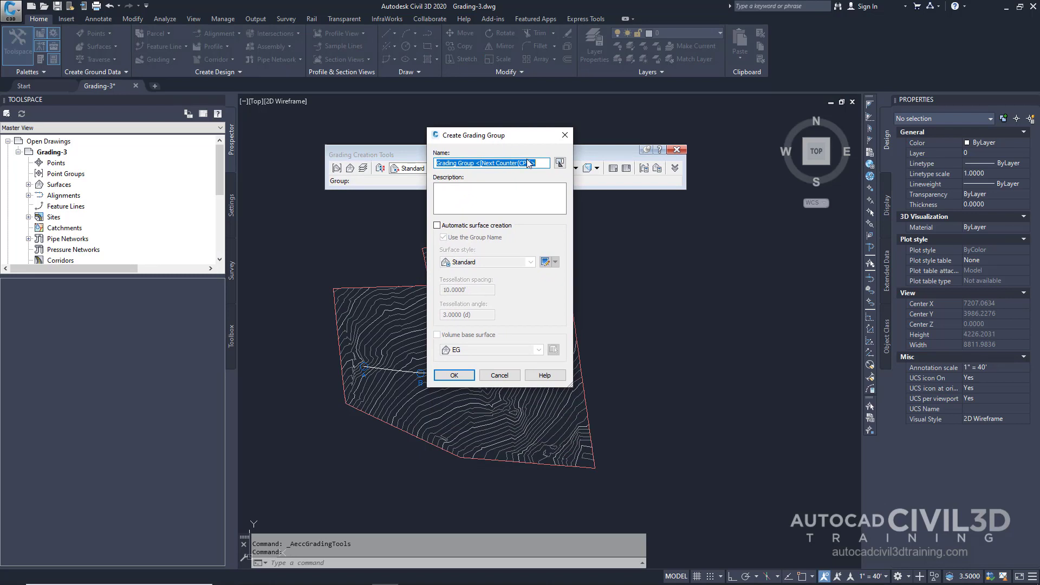
type("Ditc")
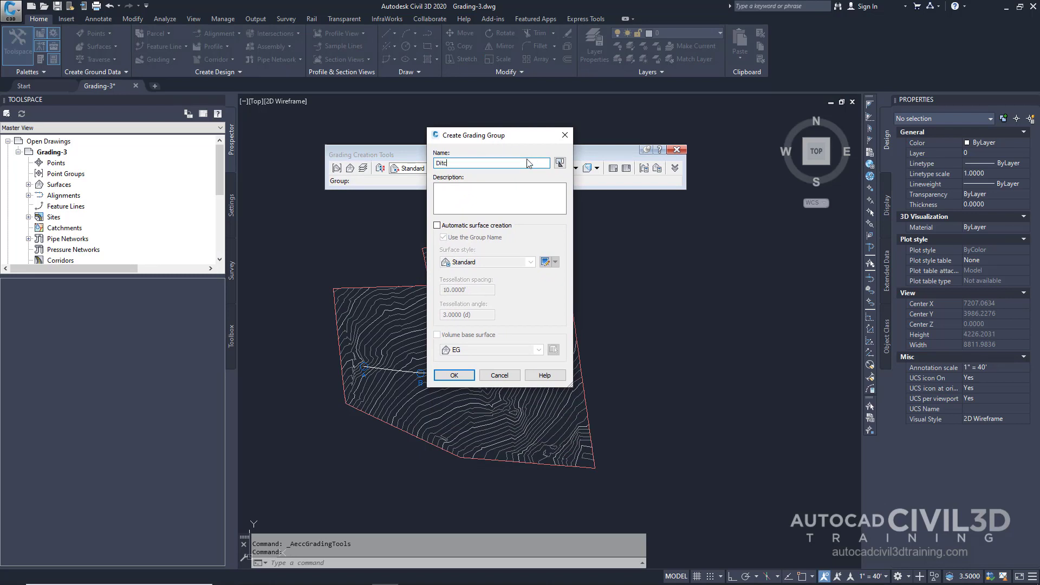
type("h Drainage")
left_click(437, 225)
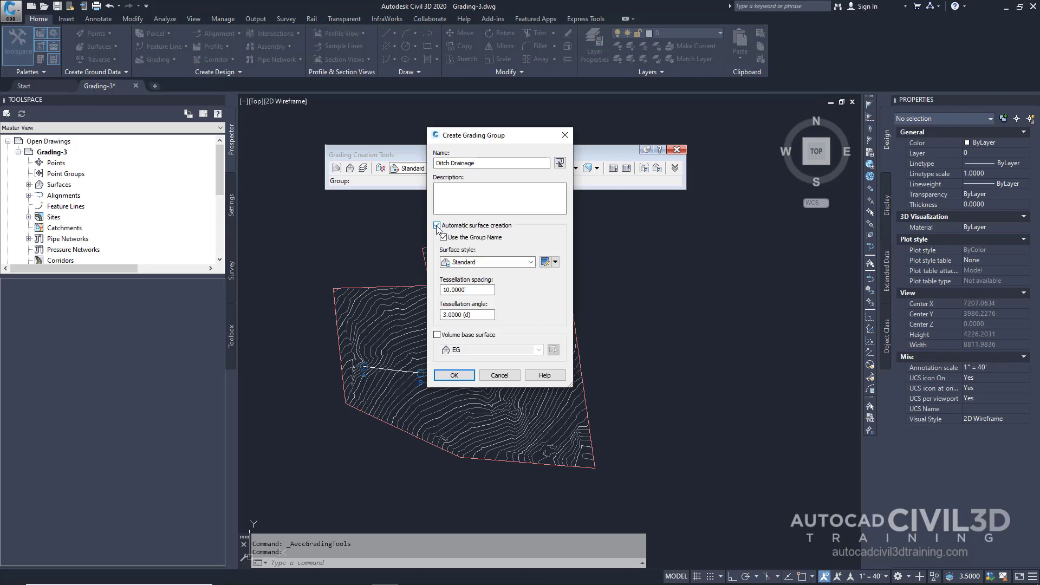
left_click(478, 263)
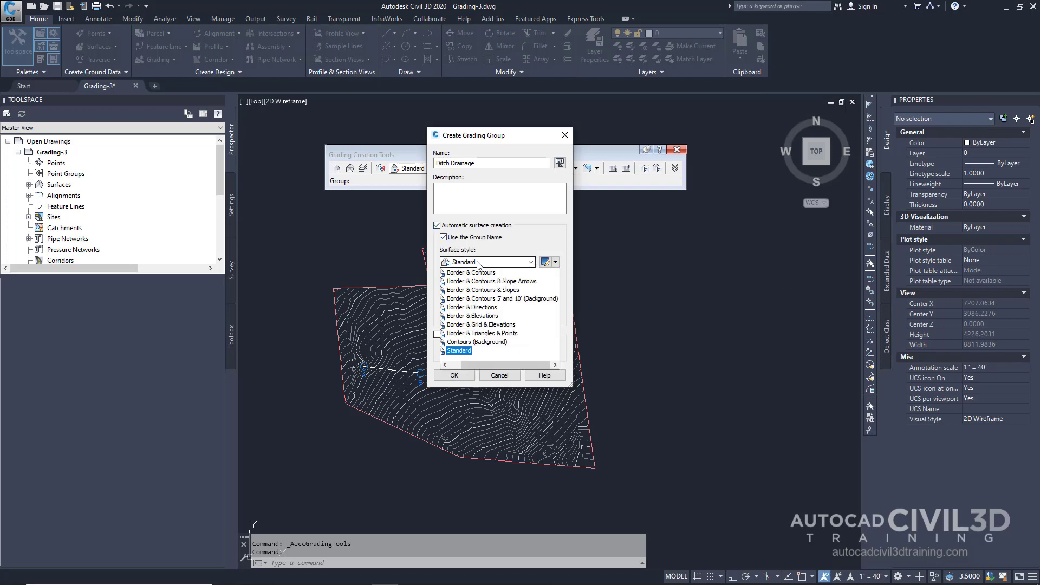
left_click(464, 352)
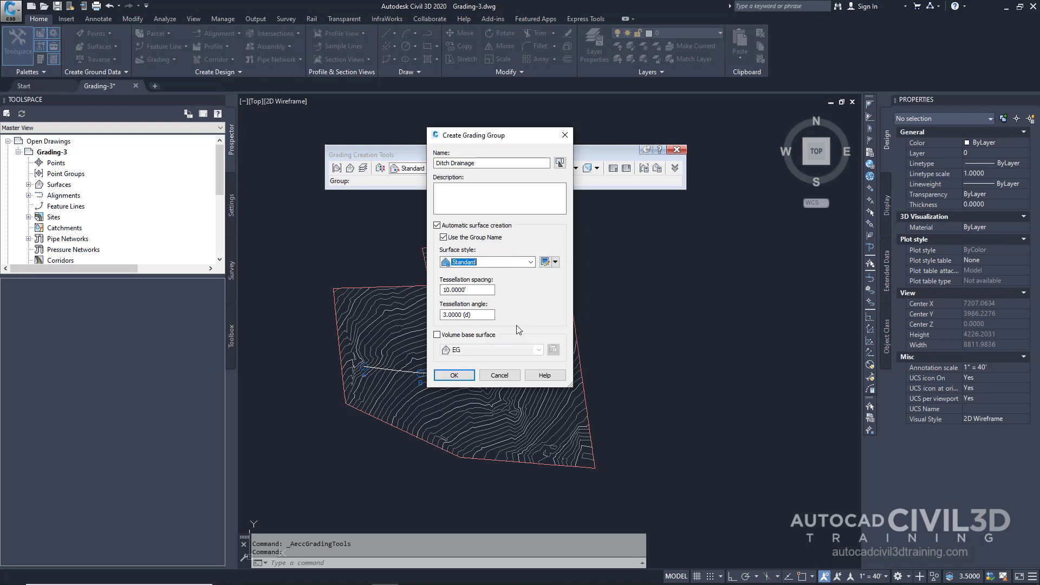
left_click(437, 335)
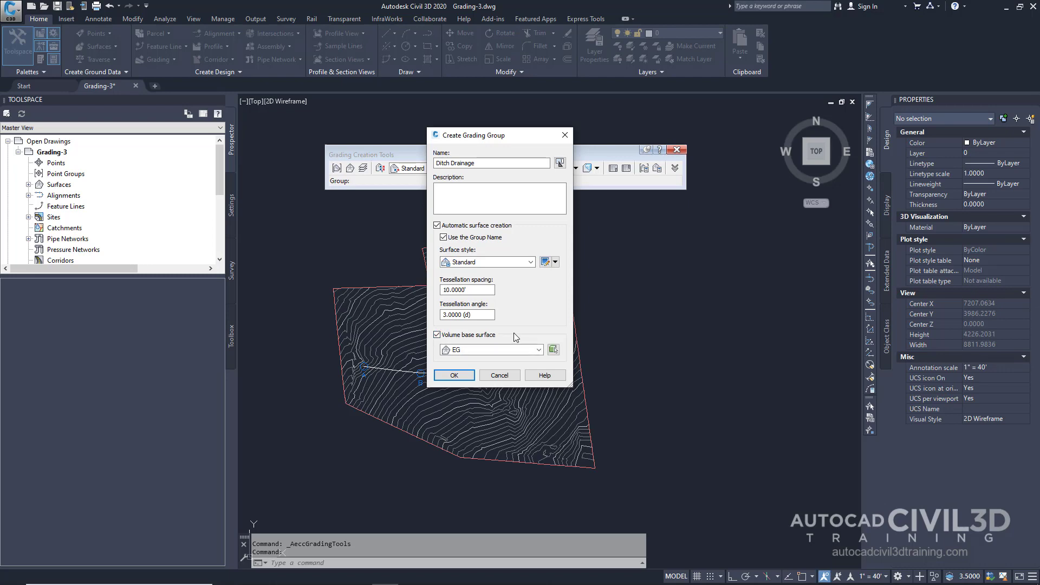
left_click(463, 378)
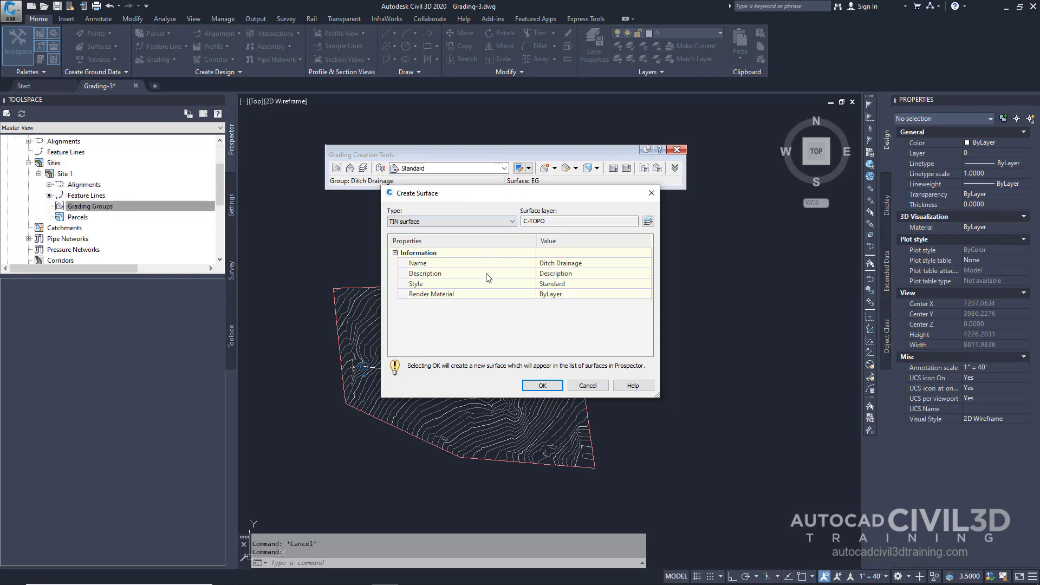
left_click(543, 386)
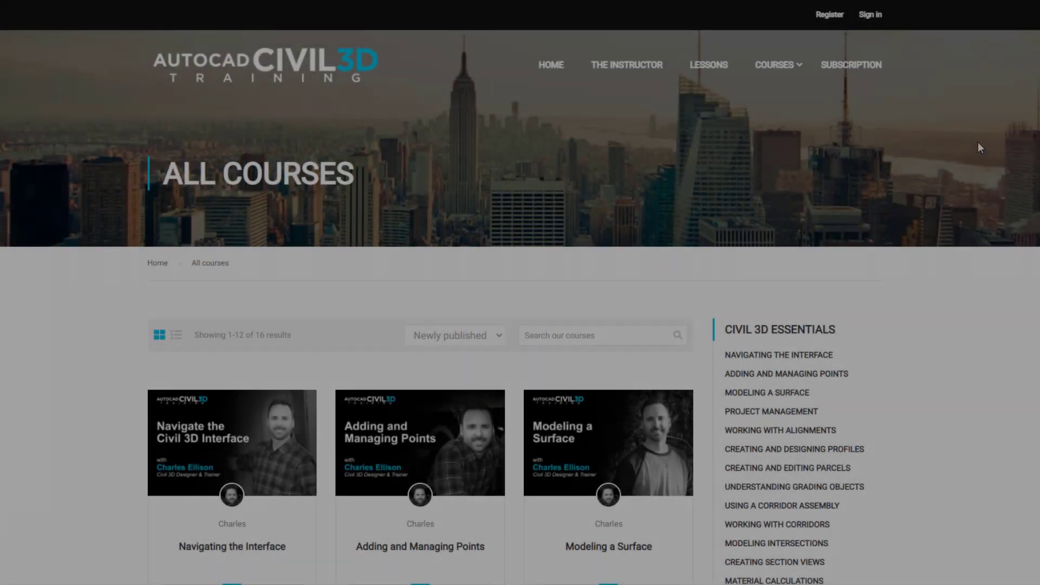
Scroll the Creating and Designing Profiles course page and show its Curriculum lecture list
scroll(978, 142, "down", 5)
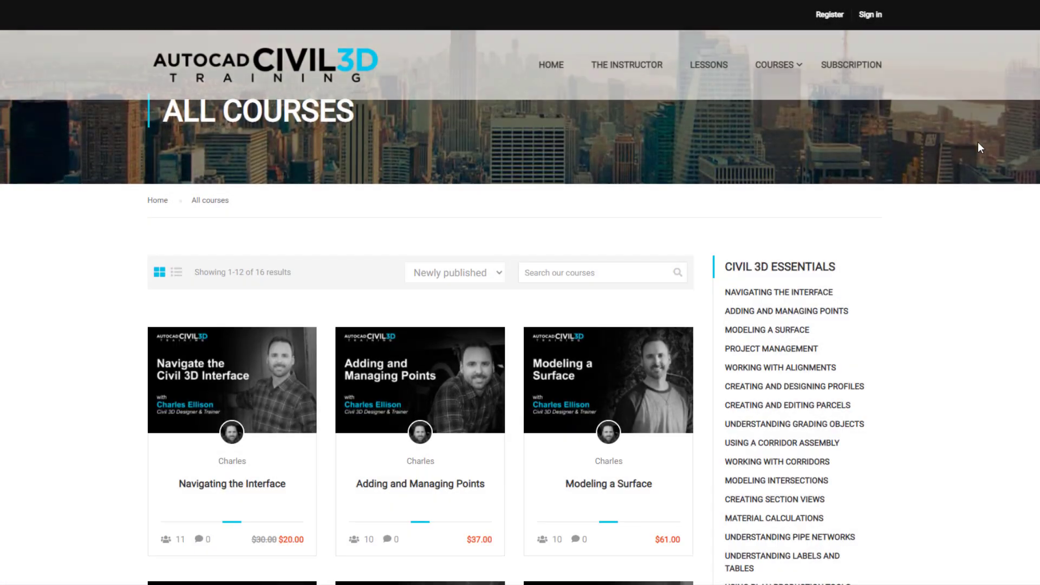
scroll(979, 166, "down", 3)
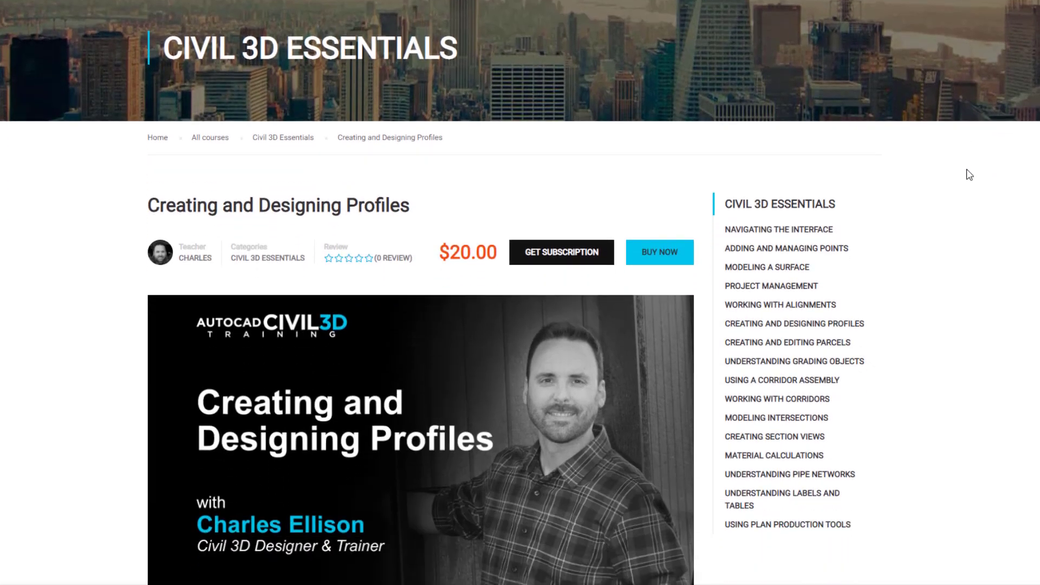
scroll(970, 177, "down", 3)
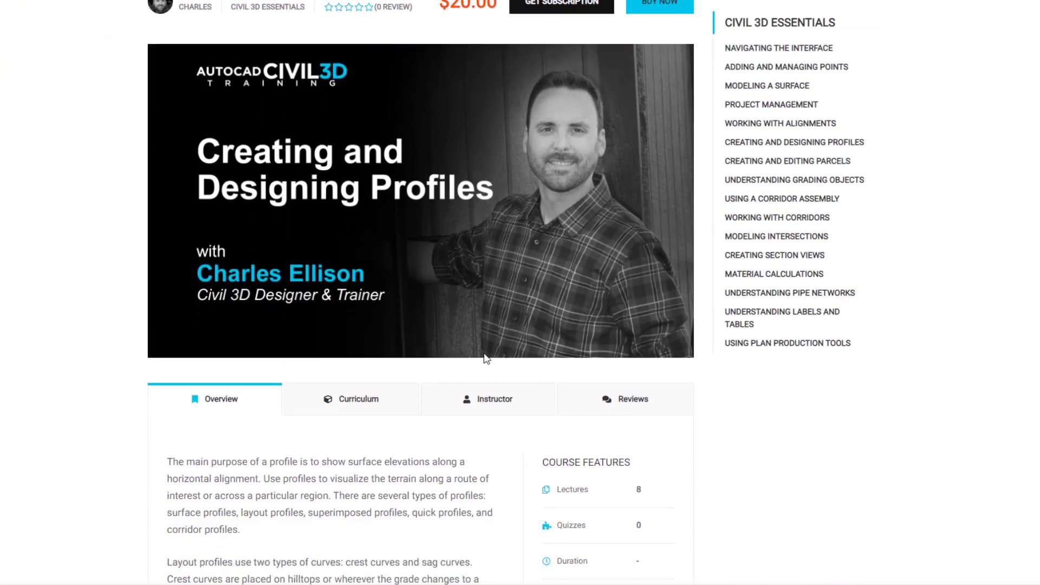
left_click(367, 413)
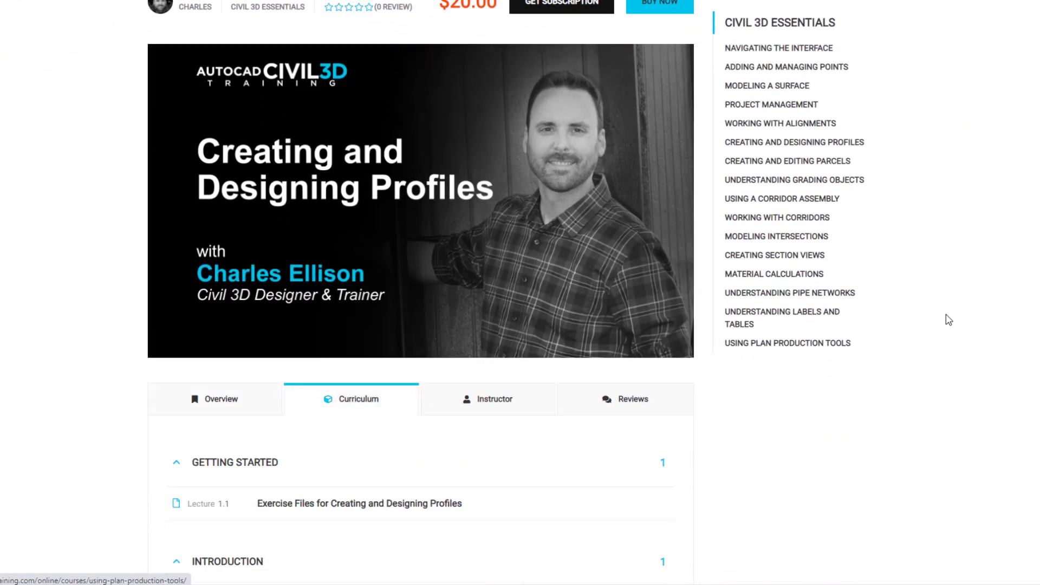
scroll(952, 312, "down", 1)
scroll(953, 312, "down", 7)
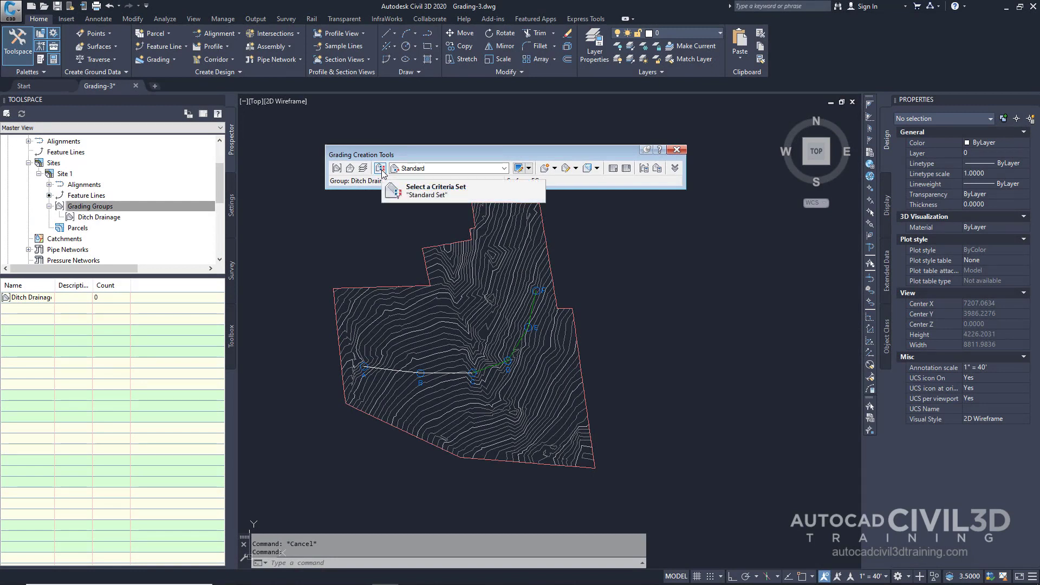
Select the Ditch Criteria Set and choose Distance @ -6% as the grading criteria
left_click(381, 169)
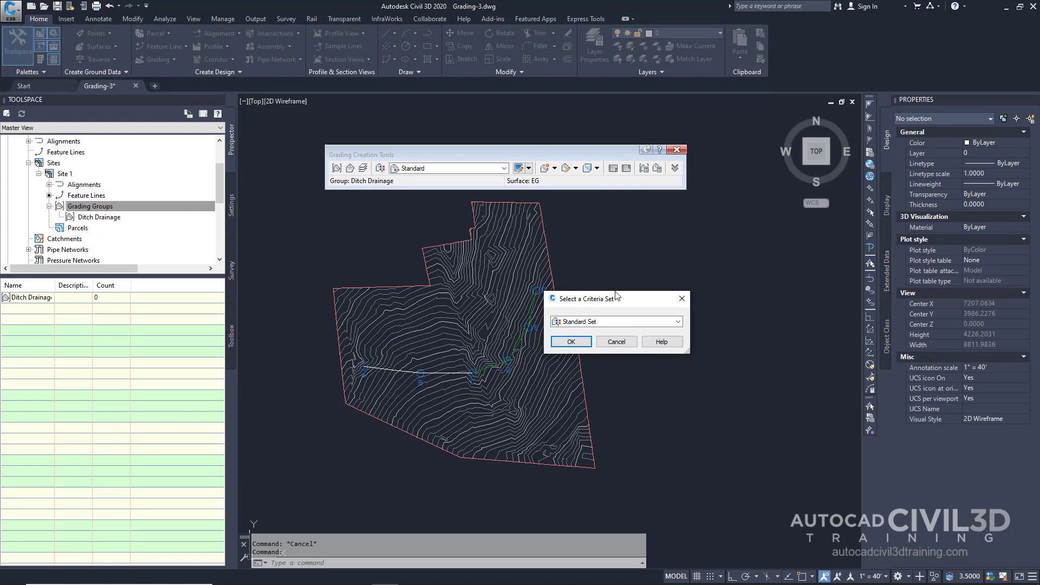
left_click_drag(616, 295, 488, 227)
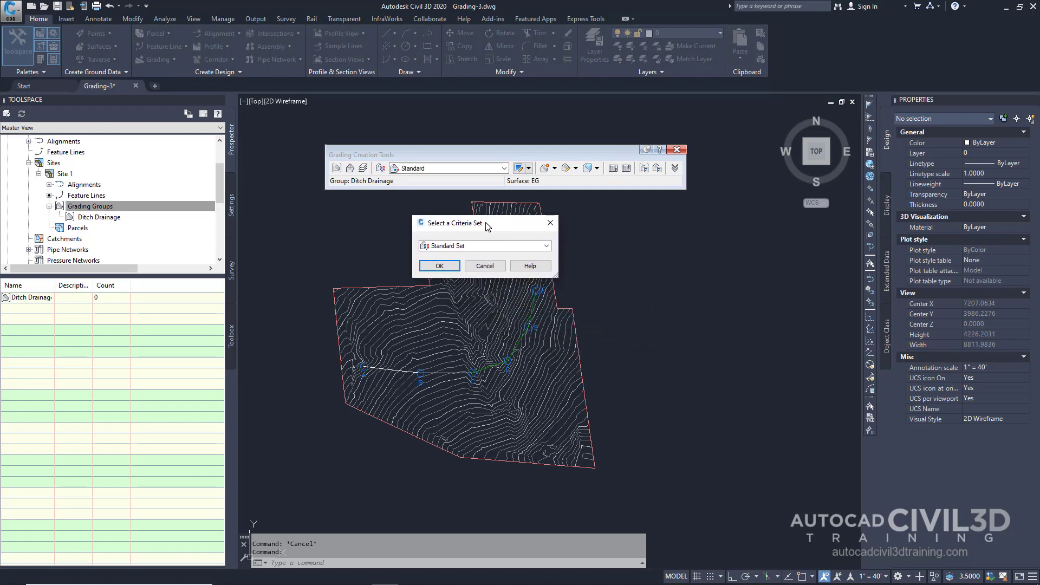
left_click(546, 246)
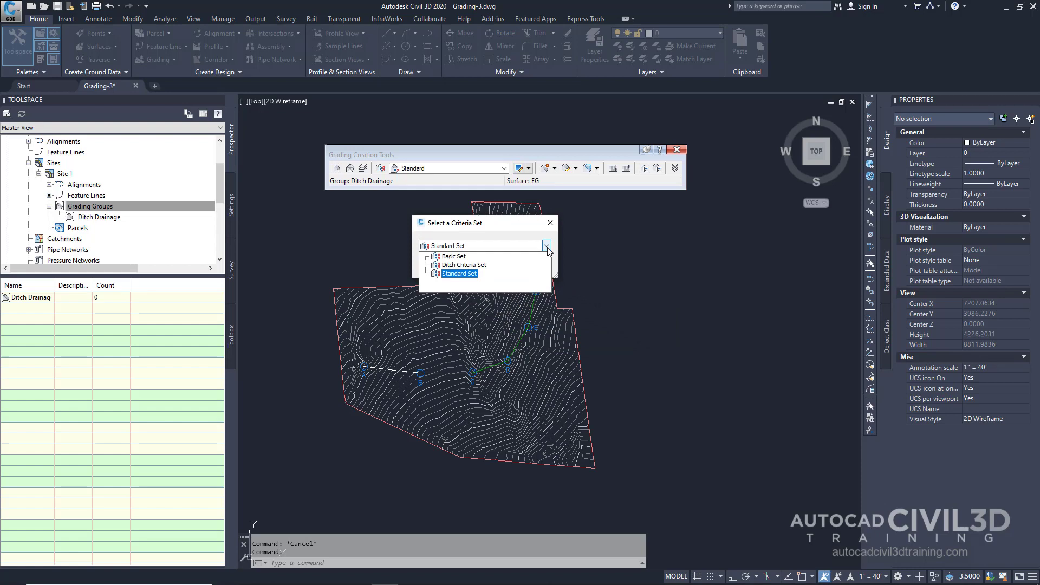
left_click(479, 266)
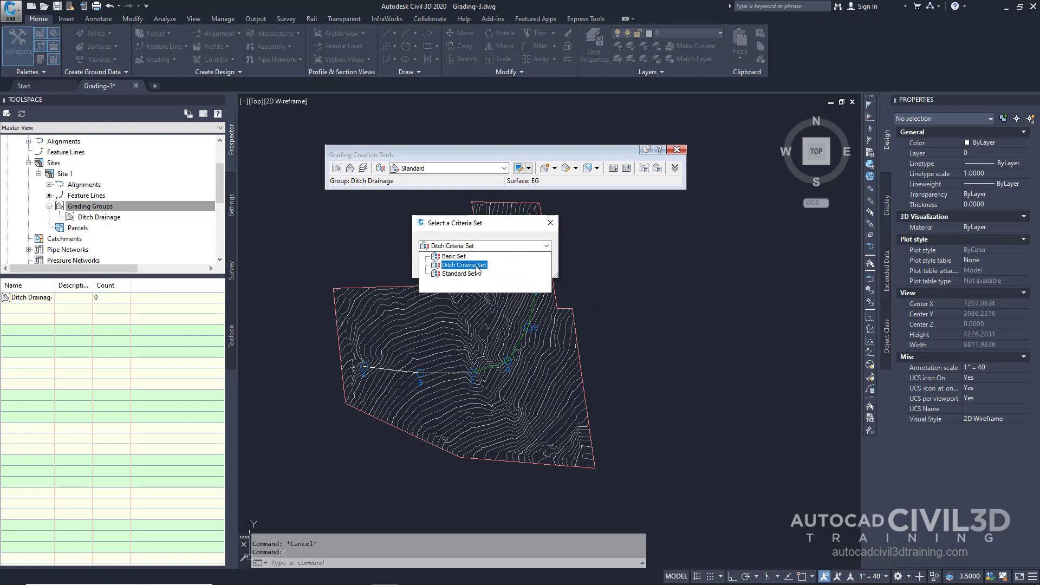
left_click(477, 265)
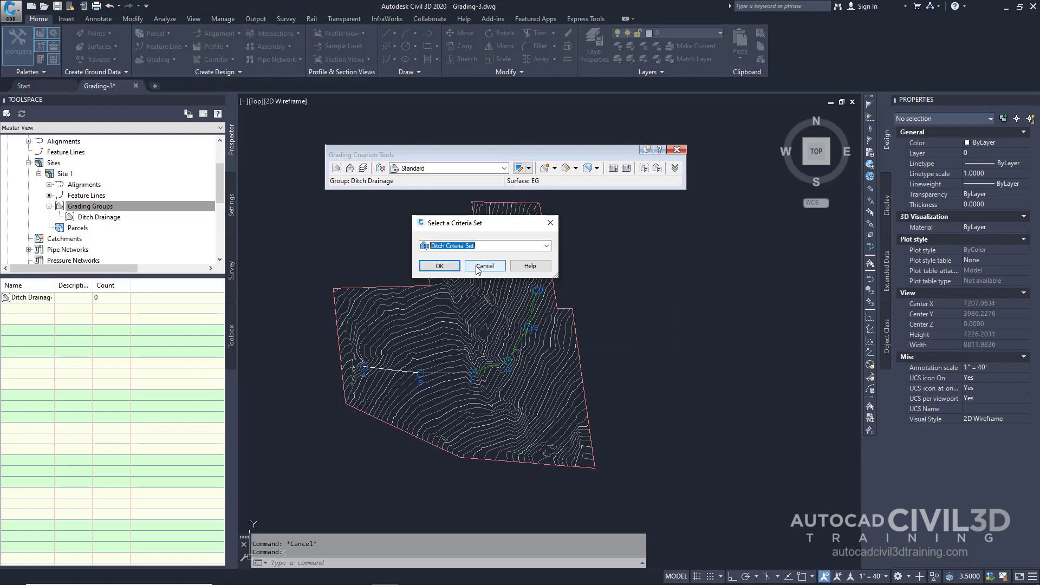
left_click(440, 266)
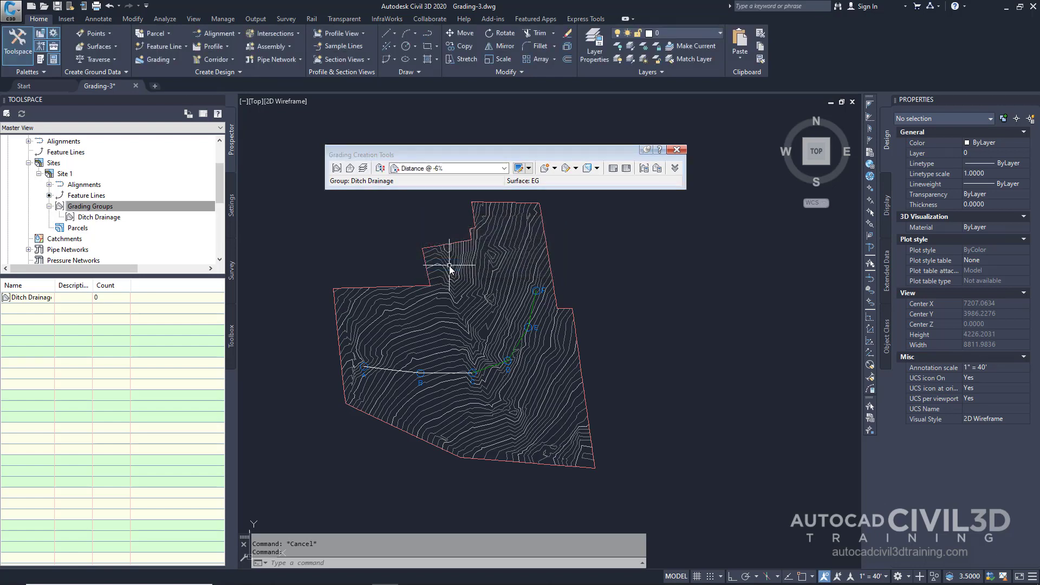
left_click(503, 169)
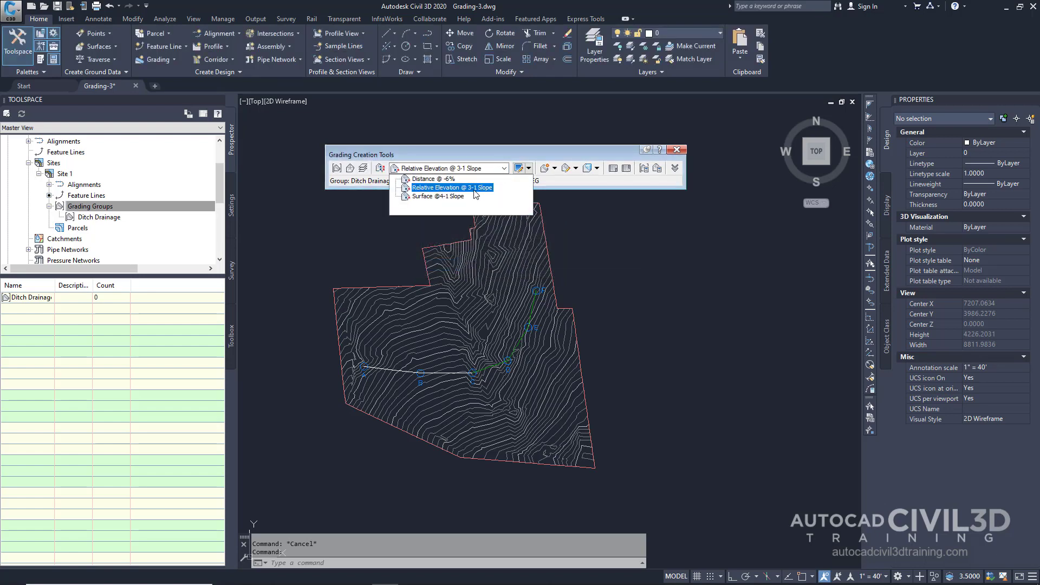
left_click(434, 180)
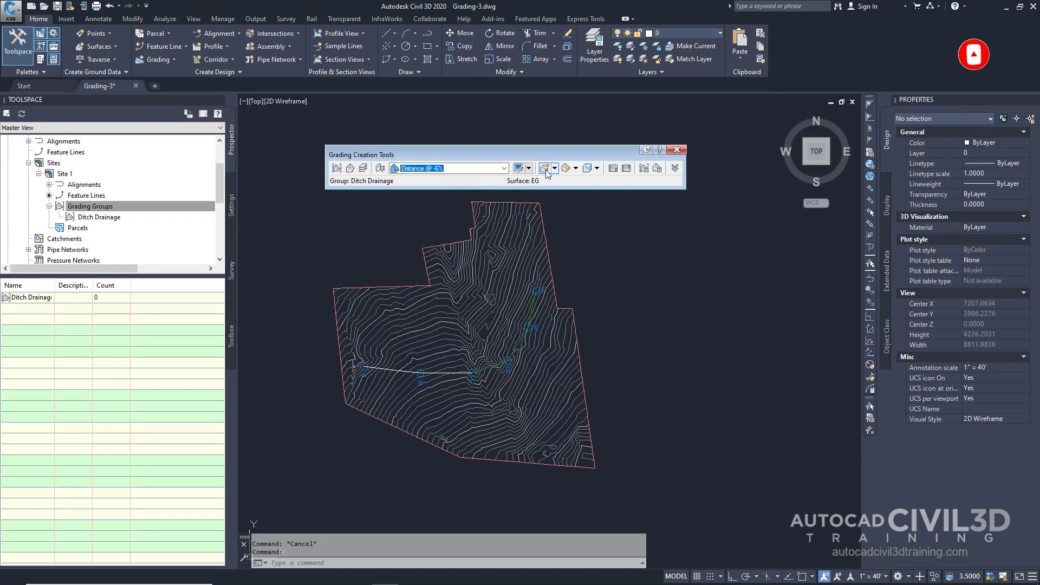
Grade from the A–B feature line on the picked side, applied to its entire length
left_click(545, 169)
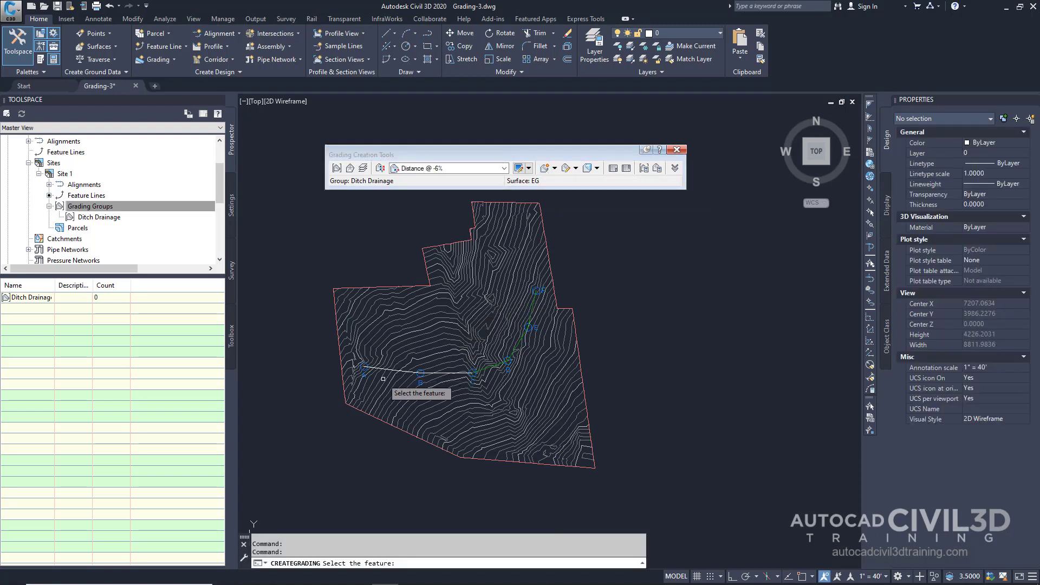
scroll(387, 376, "up", 5)
middle_click_drag(402, 363, 457, 372)
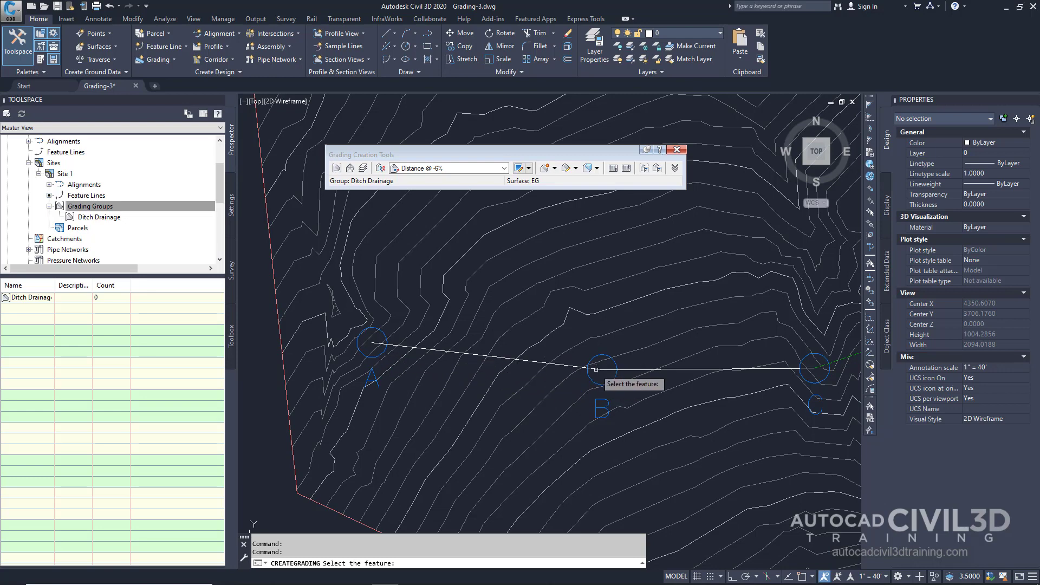
left_click(534, 362)
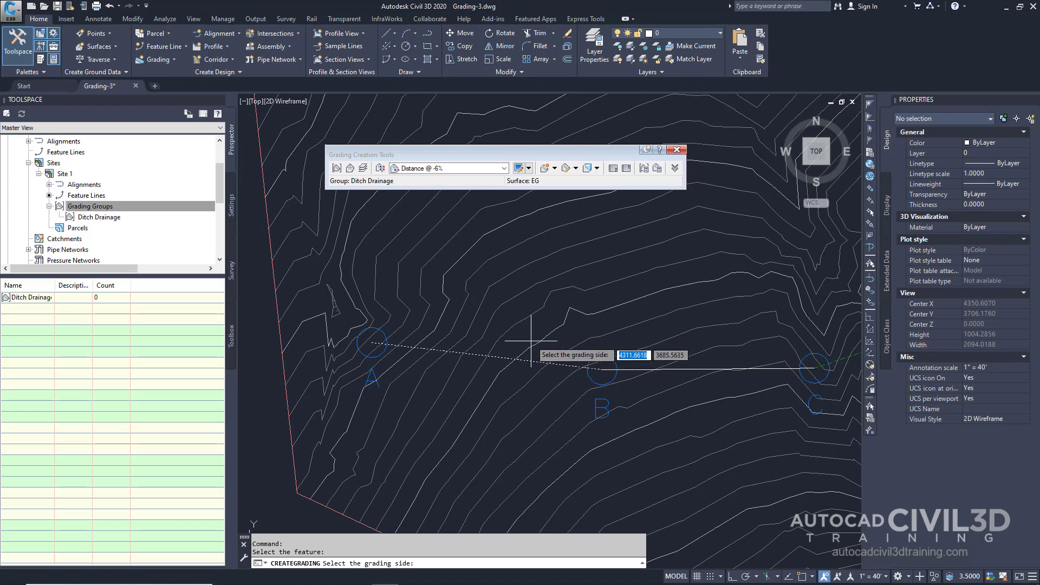
left_click(532, 336)
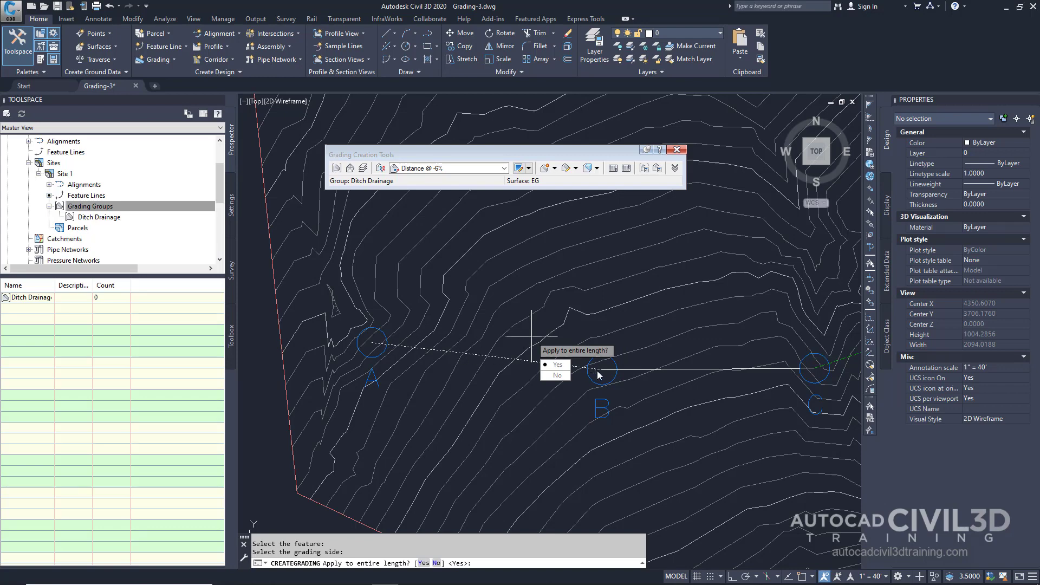
left_click(563, 366)
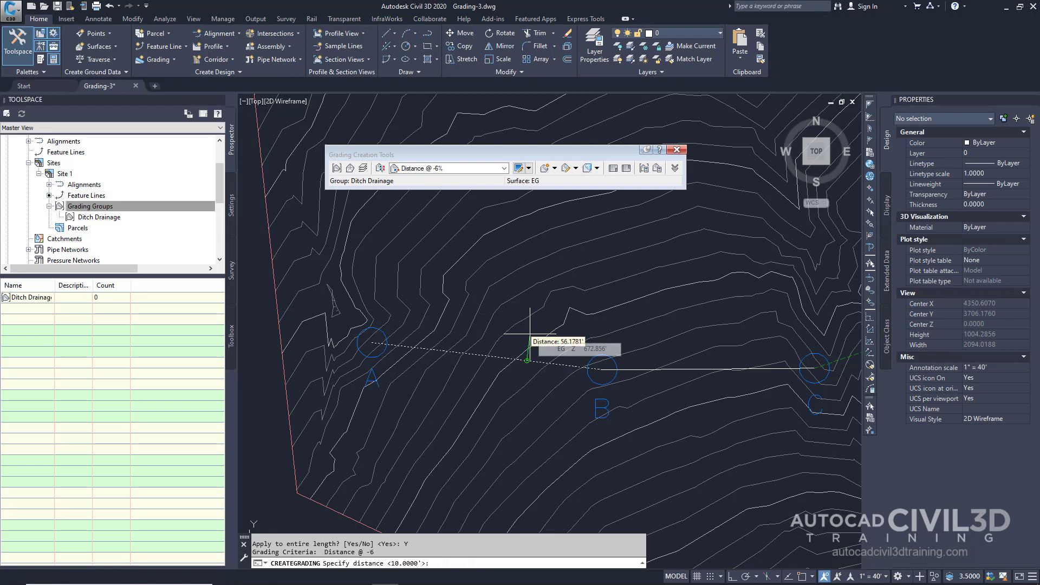